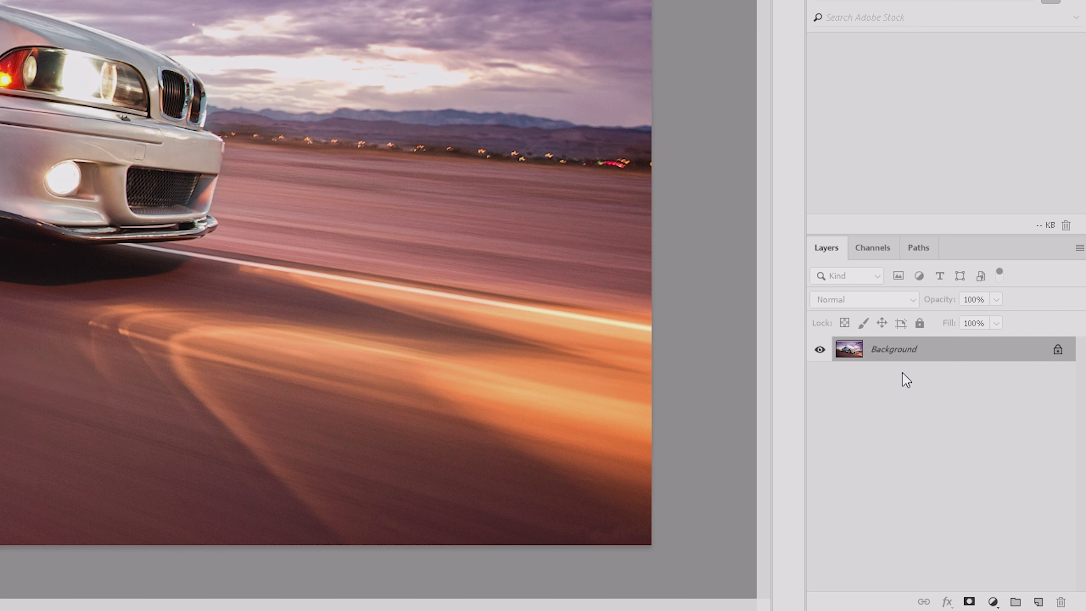
Step: Duplicate the Background into Layer 1, hide the Background, and make Layer 1 active
{"action": "left_click", "coordinate": [963, 351]}
{"action": "left_click_drag", "start_coordinate": [966, 350], "coordinate": [966, 351]}
{"action": "key", "text": "ctrl+j"}
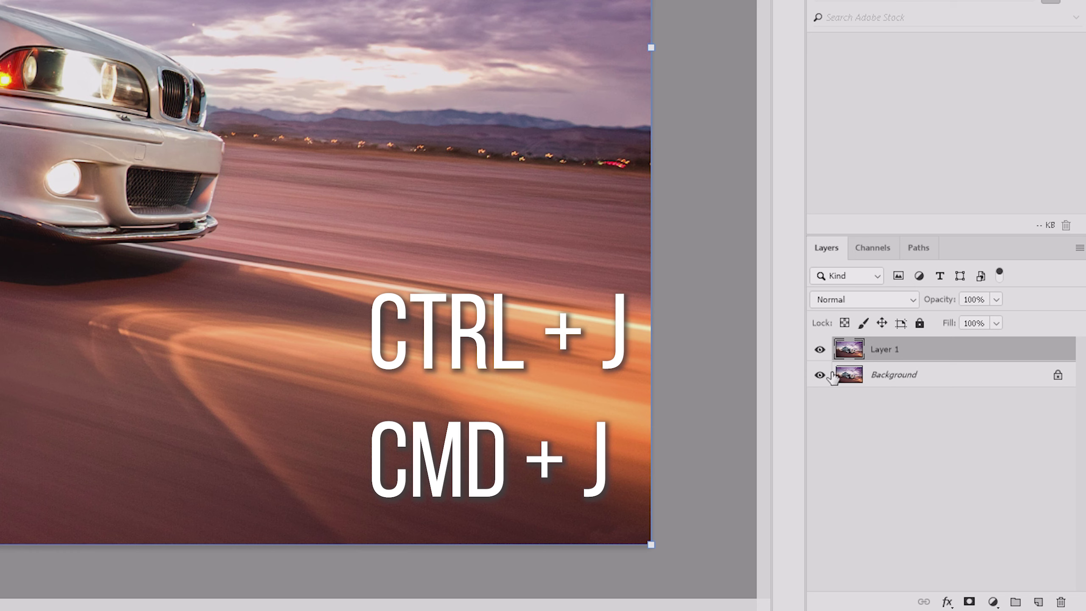
{"action": "left_click", "coordinate": [820, 375]}
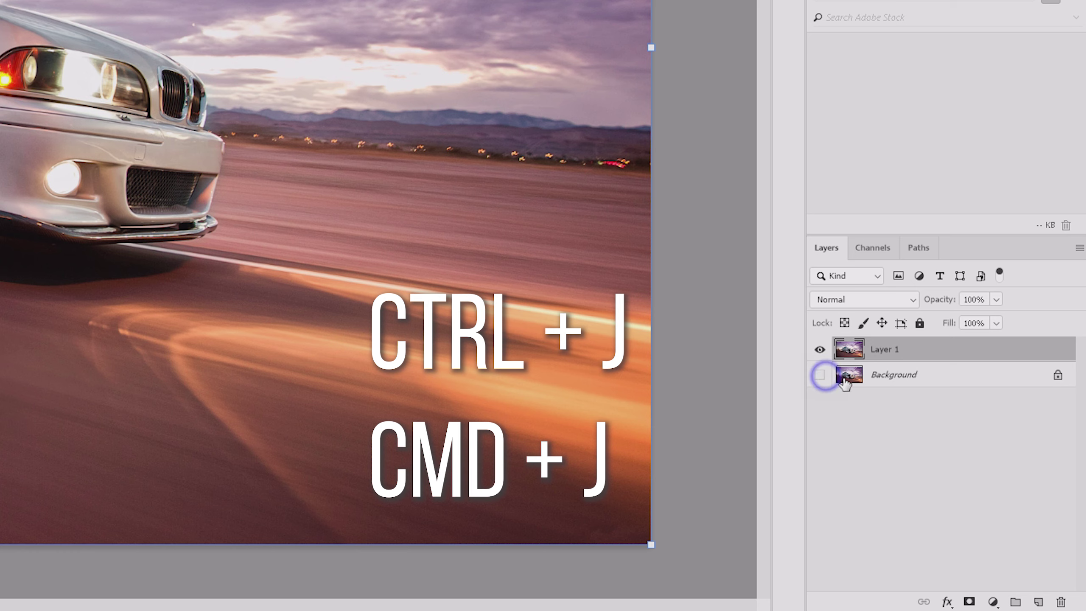
{"action": "left_click", "coordinate": [947, 376]}
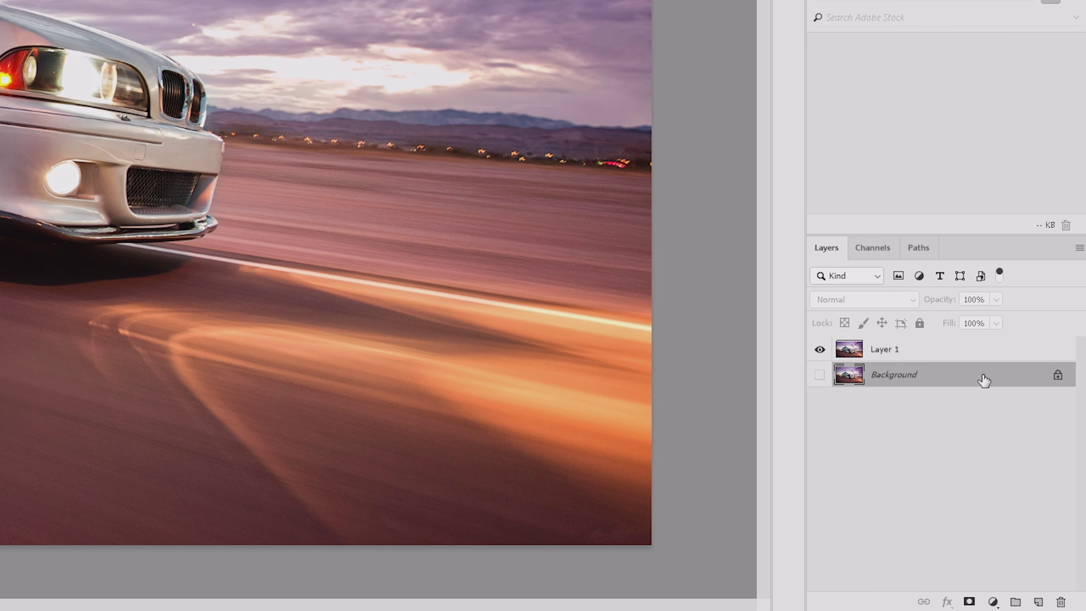
{"action": "left_click", "coordinate": [966, 346]}
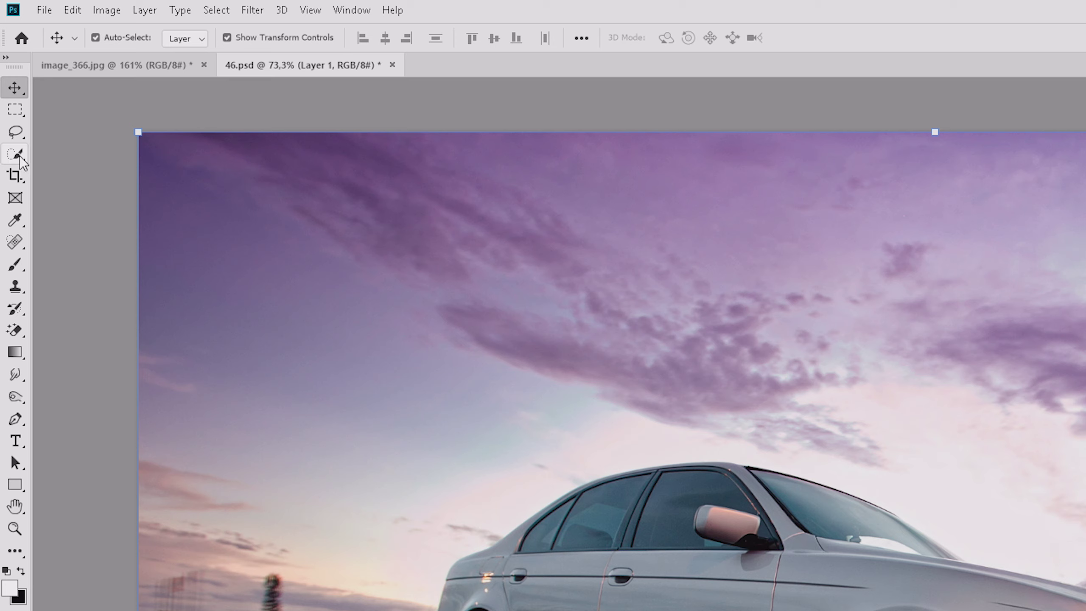
Step: Use Quick Selection to select the silver car's side, door sill, wheels and front bumper
{"action": "left_click", "coordinate": [13, 157]}
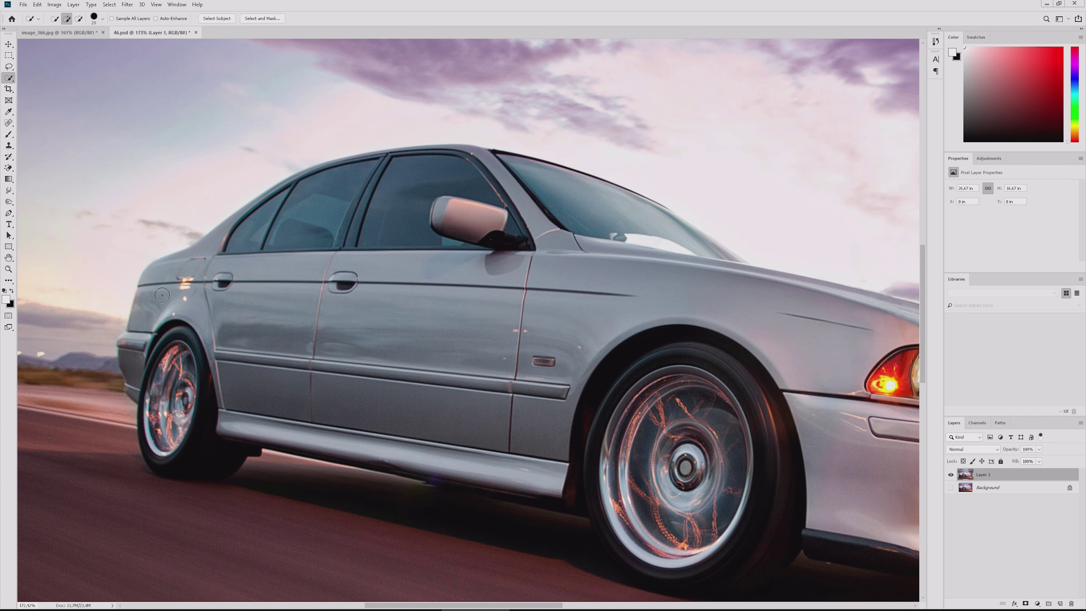
{"action": "left_click_drag", "start_coordinate": [300, 344], "coordinate": [705, 492]}
{"action": "left_click_drag", "start_coordinate": [603, 480], "coordinate": [446, 451]}
{"action": "scroll", "coordinate": [467, 275], "scroll_direction": "up", "scroll_amount": 2}
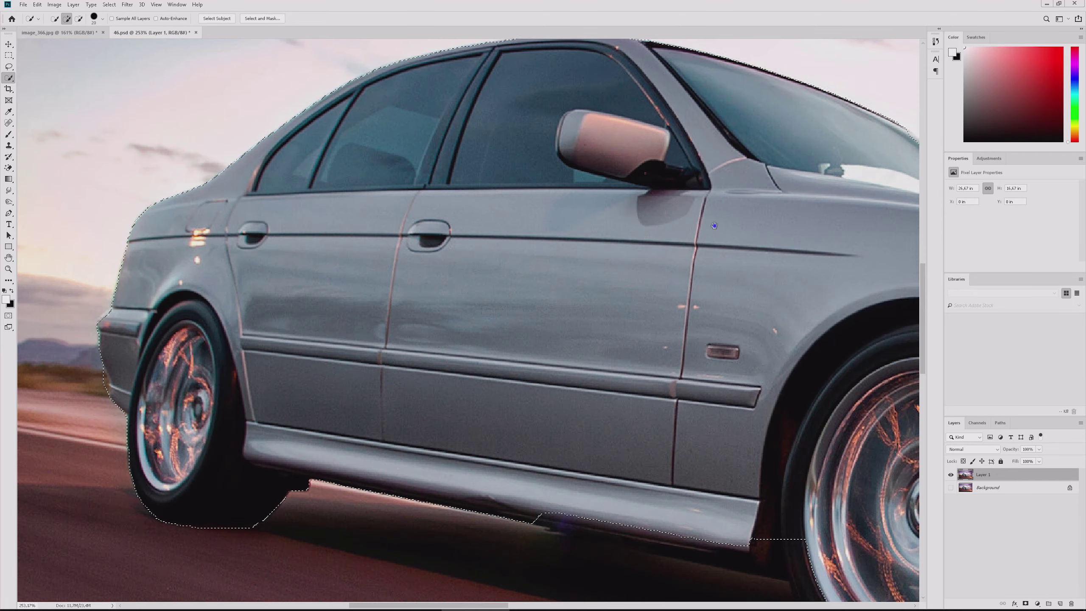
{"action": "scroll", "coordinate": [466, 276], "scroll_direction": "up", "scroll_amount": 2}
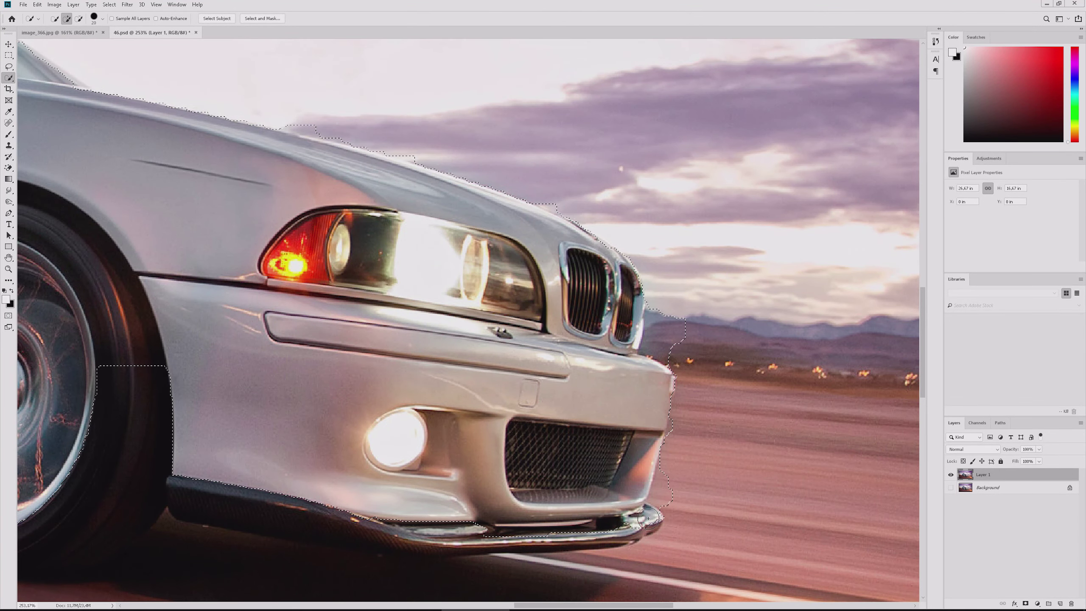
{"action": "mouse_move", "coordinate": [315, 526]}
{"action": "left_mouse_down"}
{"action": "mouse_move", "coordinate": [571, 424]}
{"action": "mouse_move", "coordinate": [433, 363]}
{"action": "left_mouse_up"}
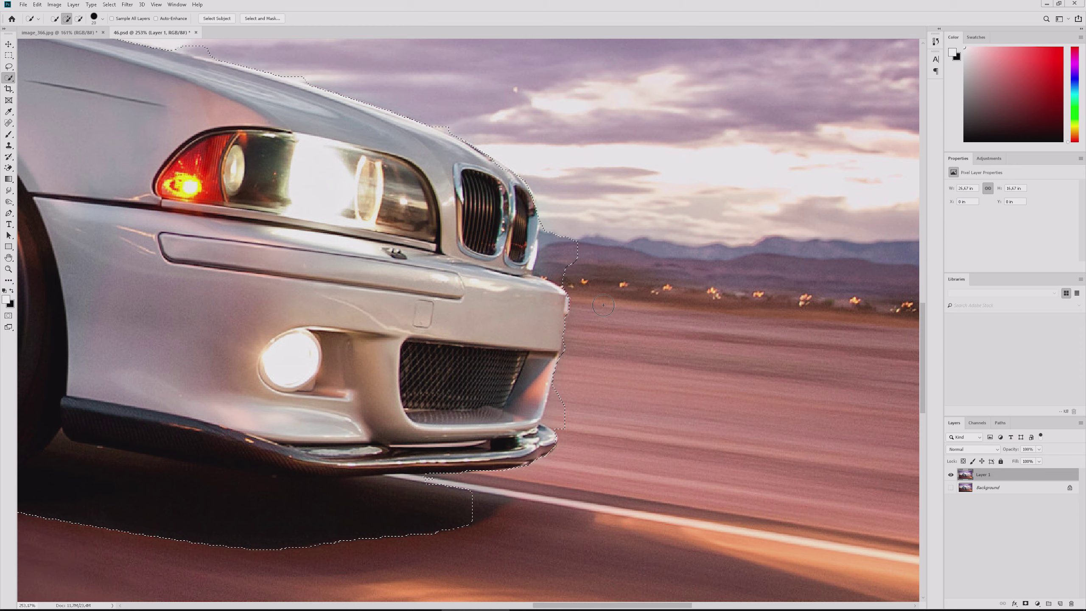
Step: Alt-subtract the stray bulge beside the grille from the car selection, then check the car
{"action": "key", "text": "alt"}
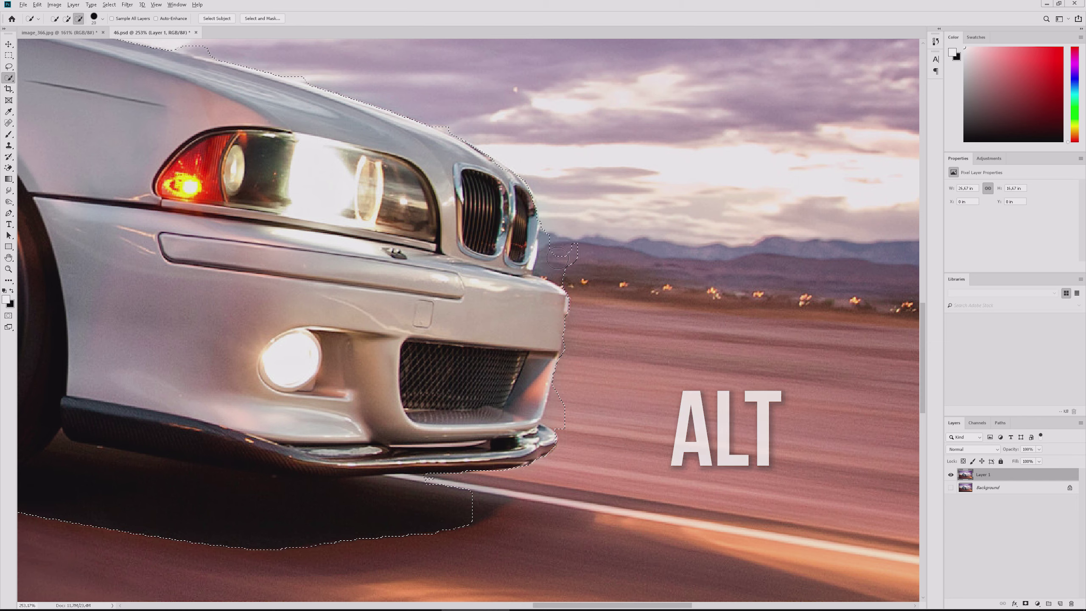
{"action": "left_click_drag", "start_coordinate": [569, 207], "coordinate": [552, 266]}
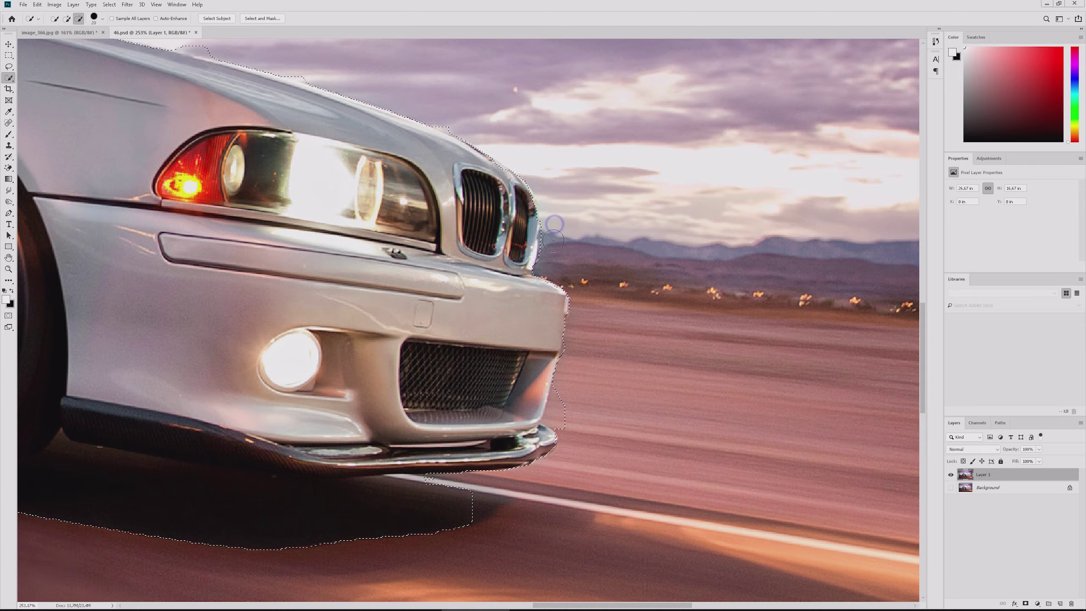
{"action": "key", "text": "alt"}
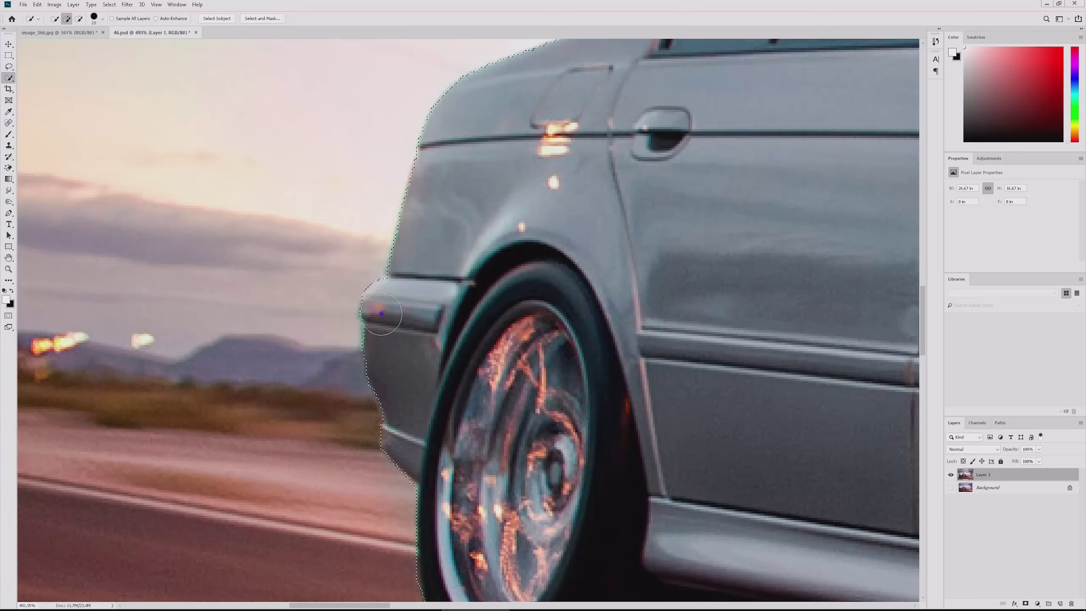
{"action": "scroll", "coordinate": [506, 312], "scroll_direction": "up", "scroll_amount": 5}
{"action": "scroll", "coordinate": [506, 312], "scroll_direction": "down", "scroll_amount": 5}
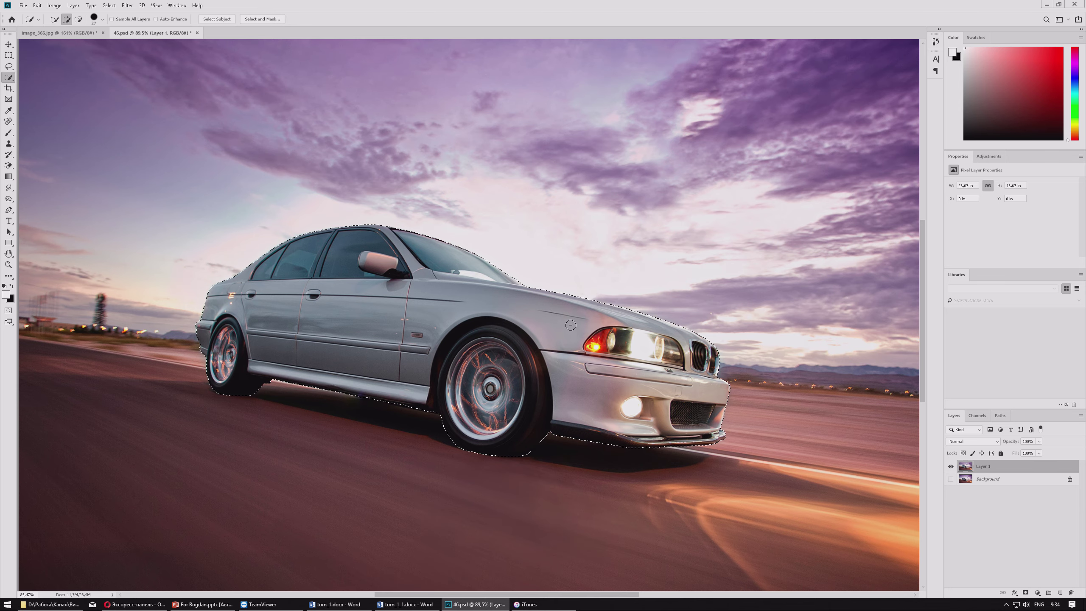
{"action": "scroll", "coordinate": [575, 321], "scroll_direction": "up", "scroll_amount": 1}
{"action": "scroll", "coordinate": [575, 321], "scroll_direction": "up", "scroll_amount": 3}
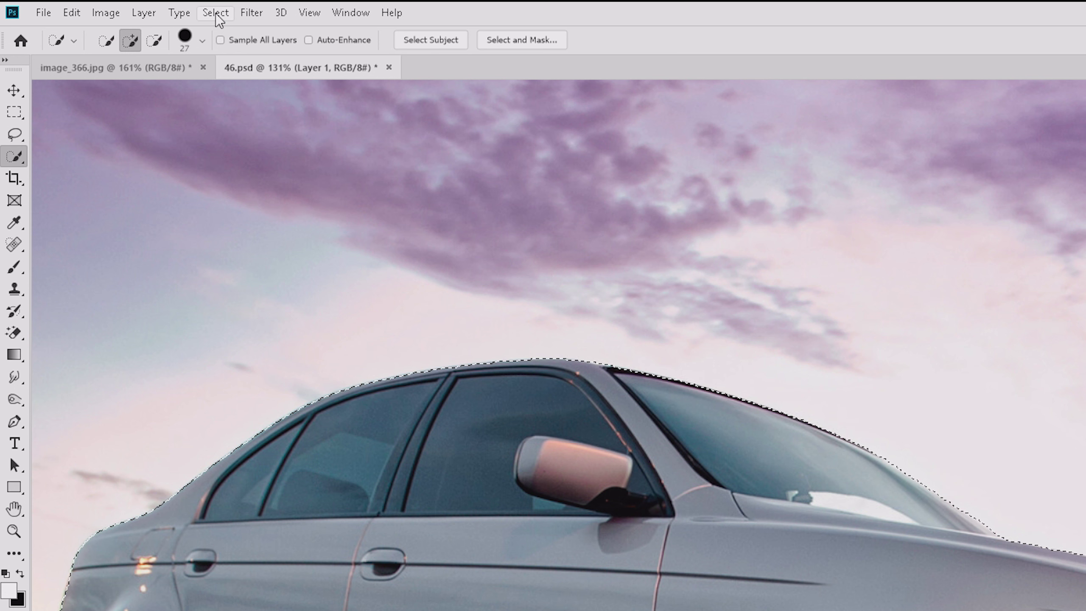
Step: Smooth the car selection with a 15-pixel sample radius, leaving canvas bounds unchecked
{"action": "left_click", "coordinate": [109, 5]}
{"action": "mouse_move", "coordinate": [238, 252]}
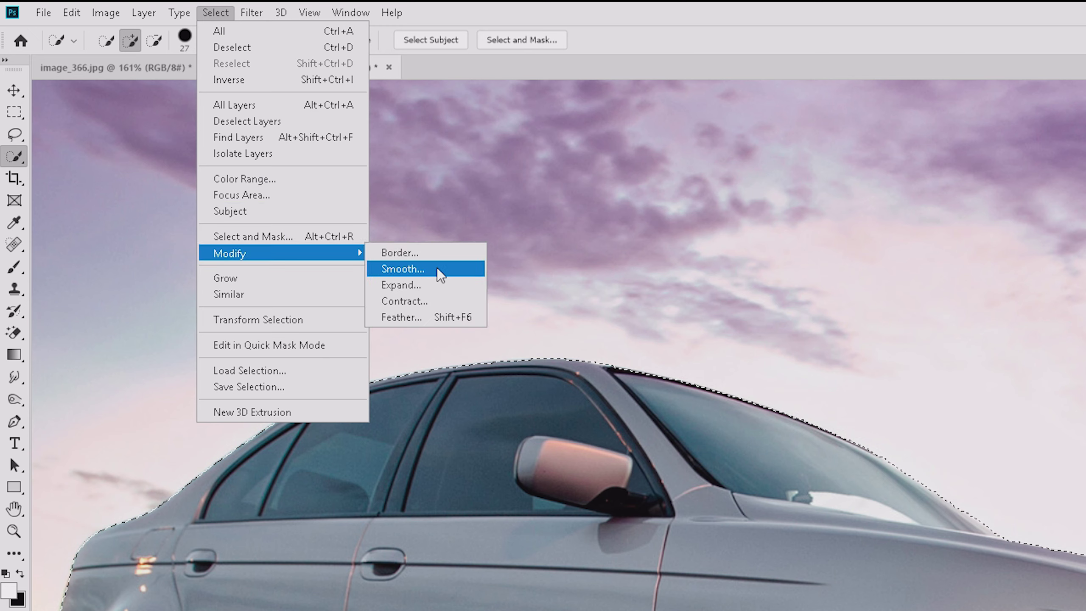
{"action": "left_click", "coordinate": [448, 269]}
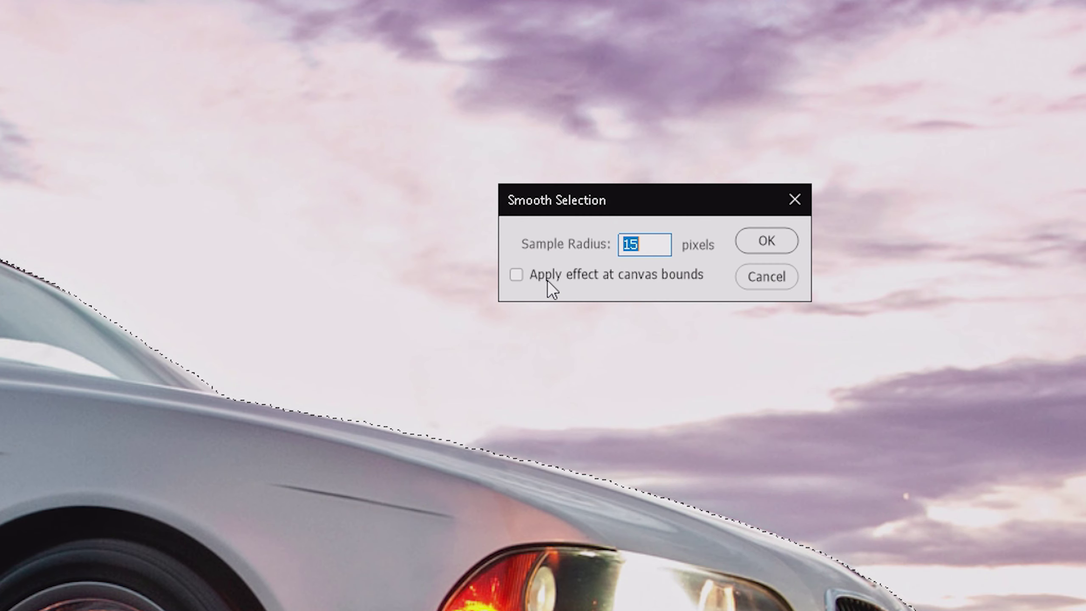
{"action": "left_click", "coordinate": [545, 275]}
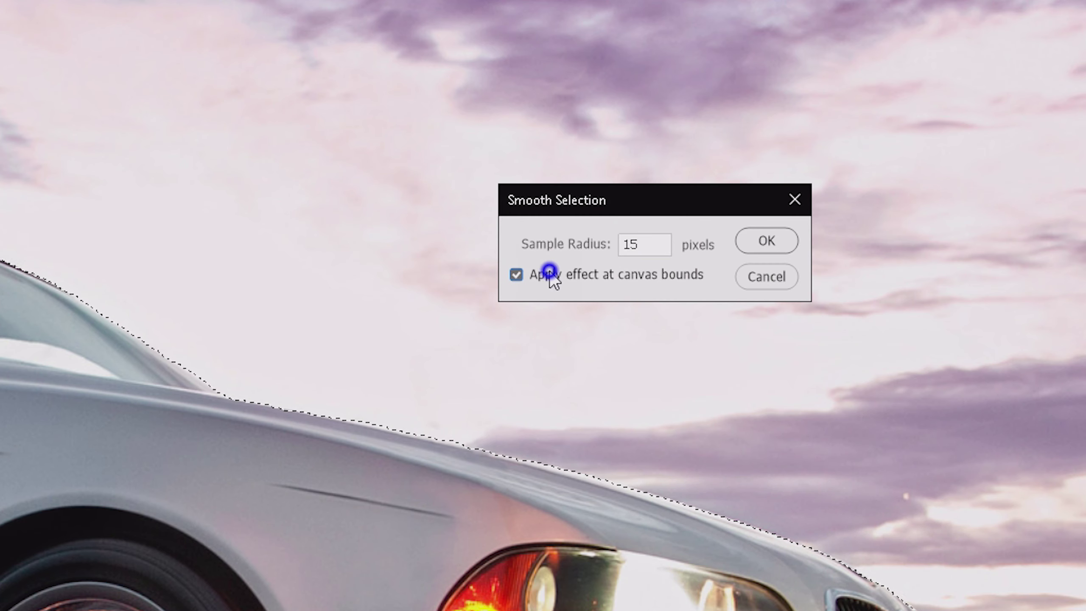
{"action": "left_click", "coordinate": [550, 274]}
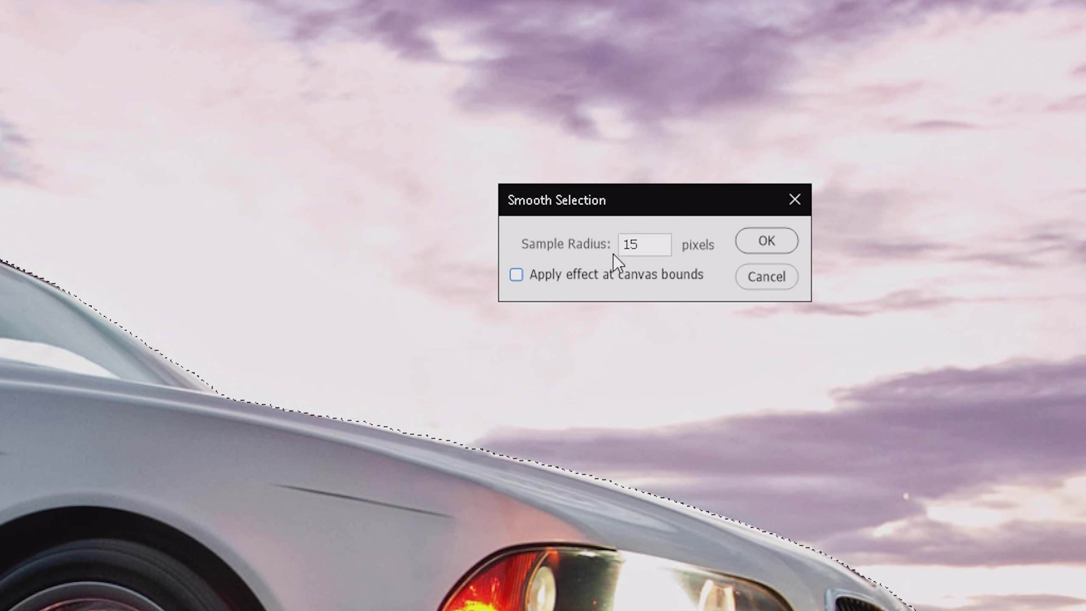
{"action": "double_click", "coordinate": [650, 243]}
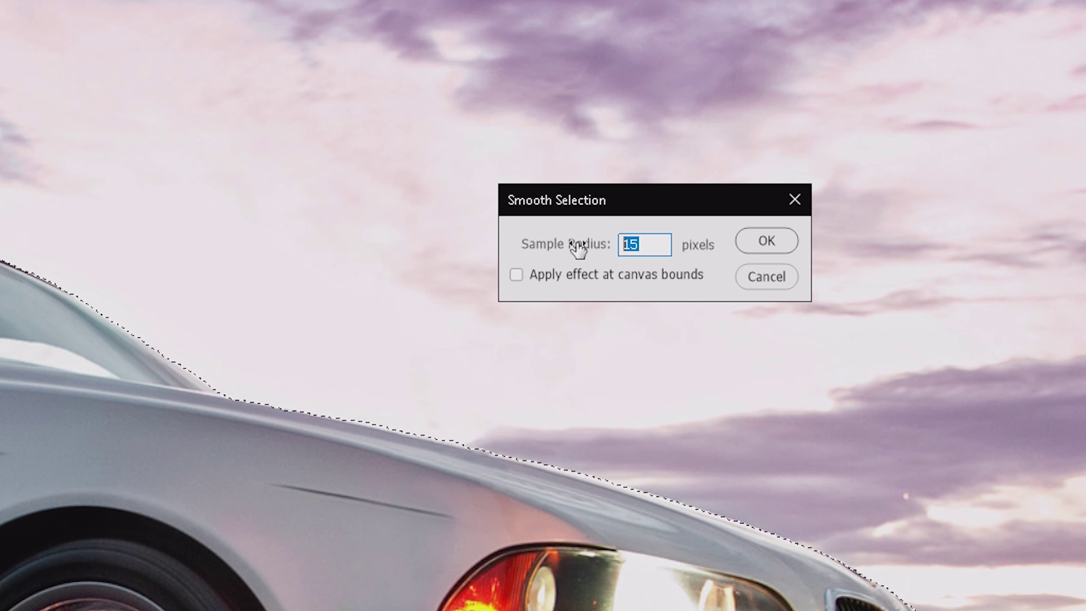
{"action": "left_click", "coordinate": [766, 241]}
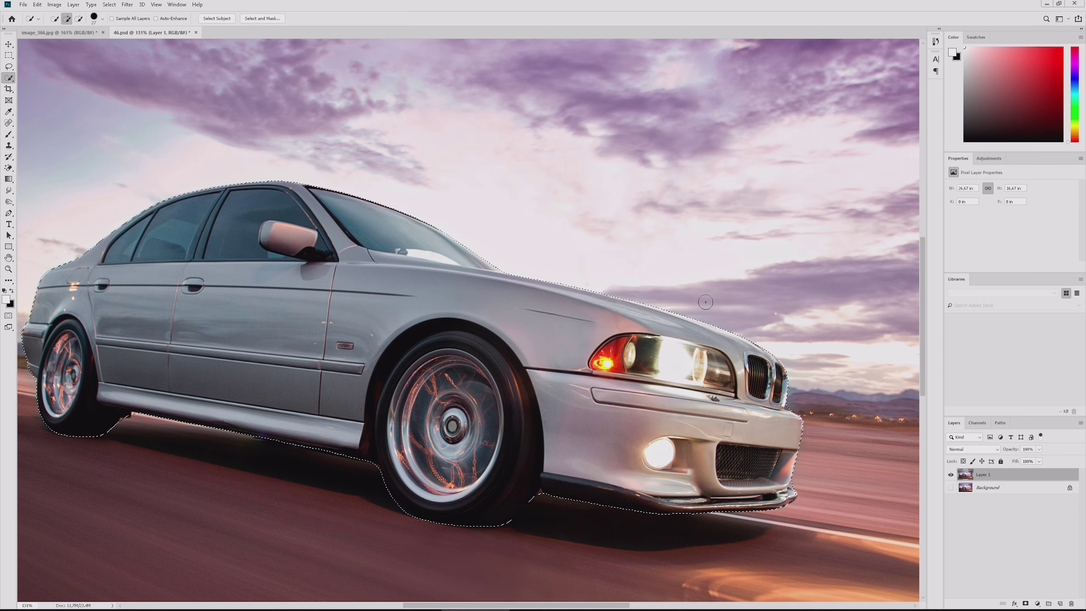
{"action": "scroll", "coordinate": [535, 314], "scroll_direction": "down", "scroll_amount": 3}
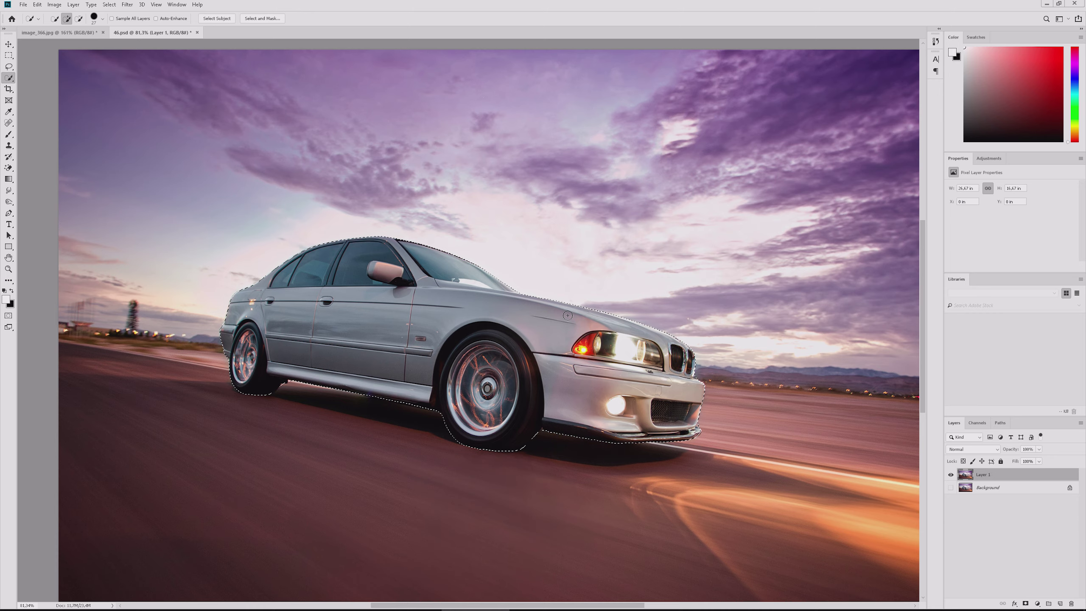
{"action": "scroll", "coordinate": [363, 279], "scroll_direction": "up", "scroll_amount": 3}
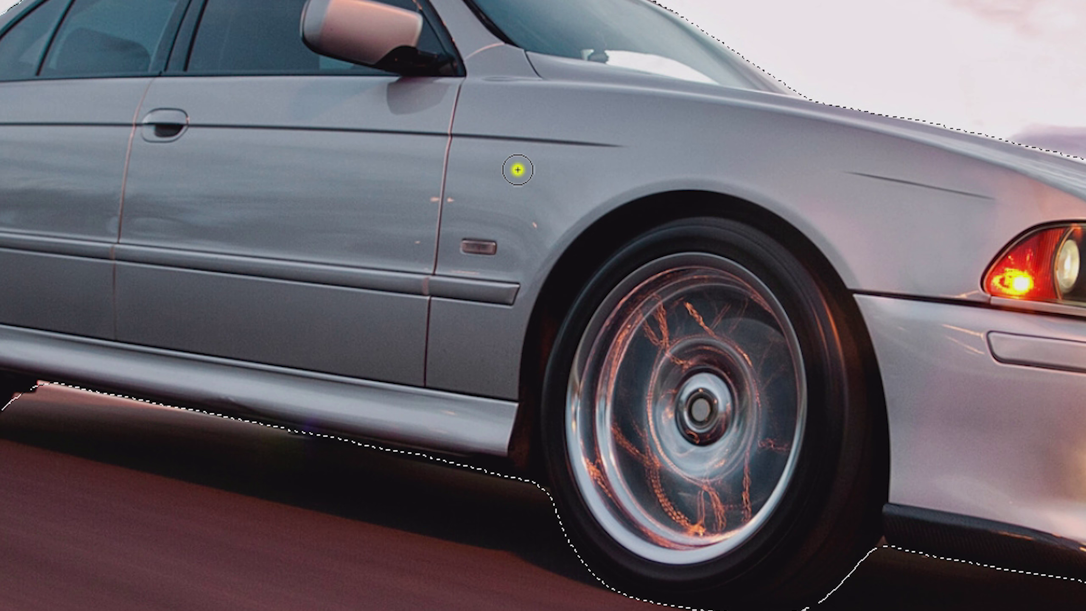
{"action": "right_click", "coordinate": [437, 316]}
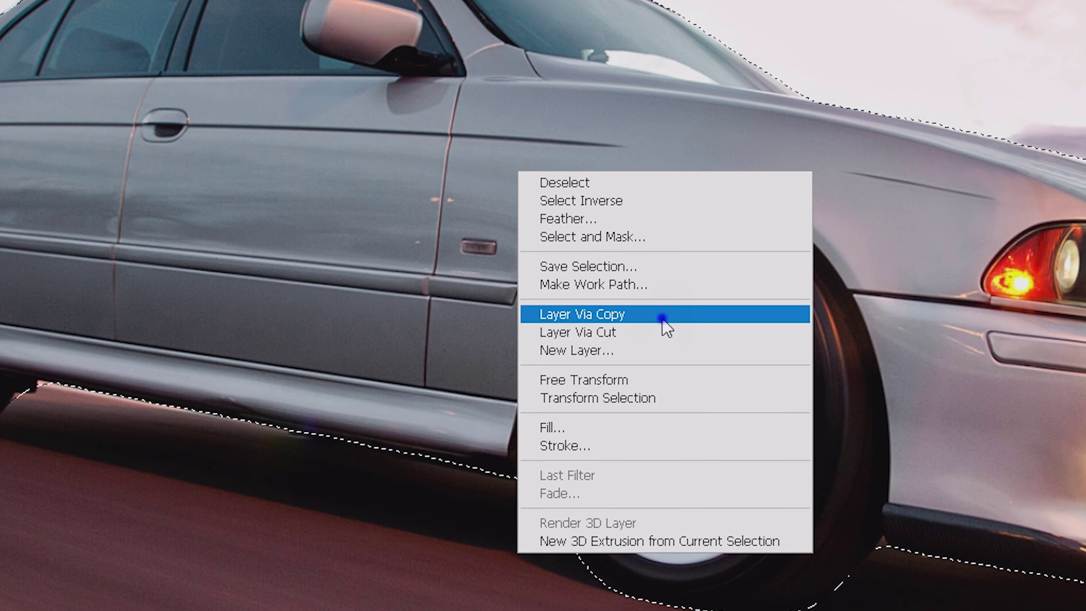
{"action": "left_click", "coordinate": [662, 321]}
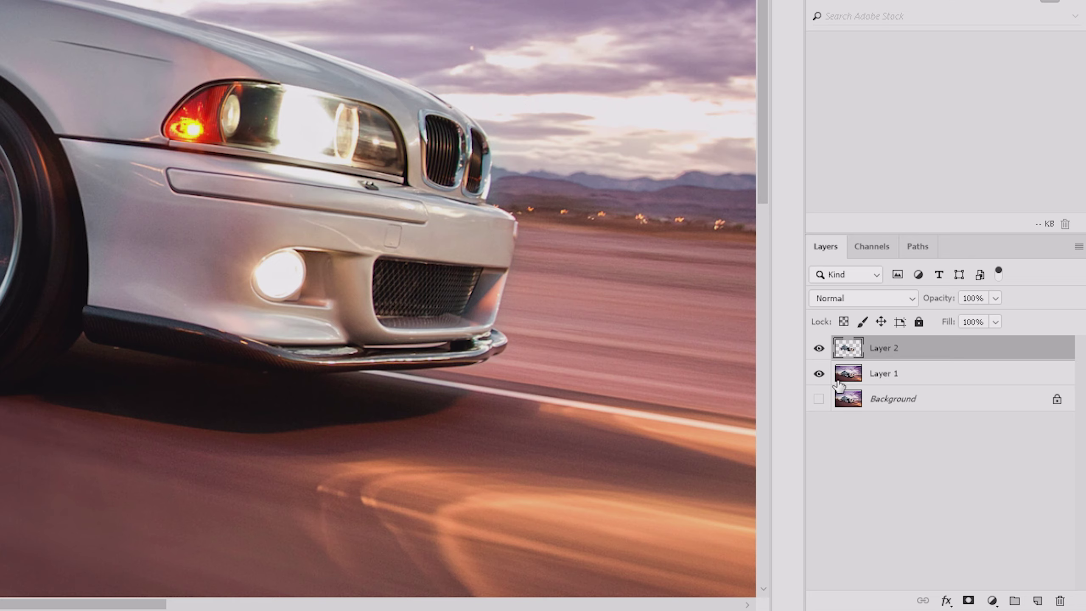
{"action": "left_click", "coordinate": [819, 373]}
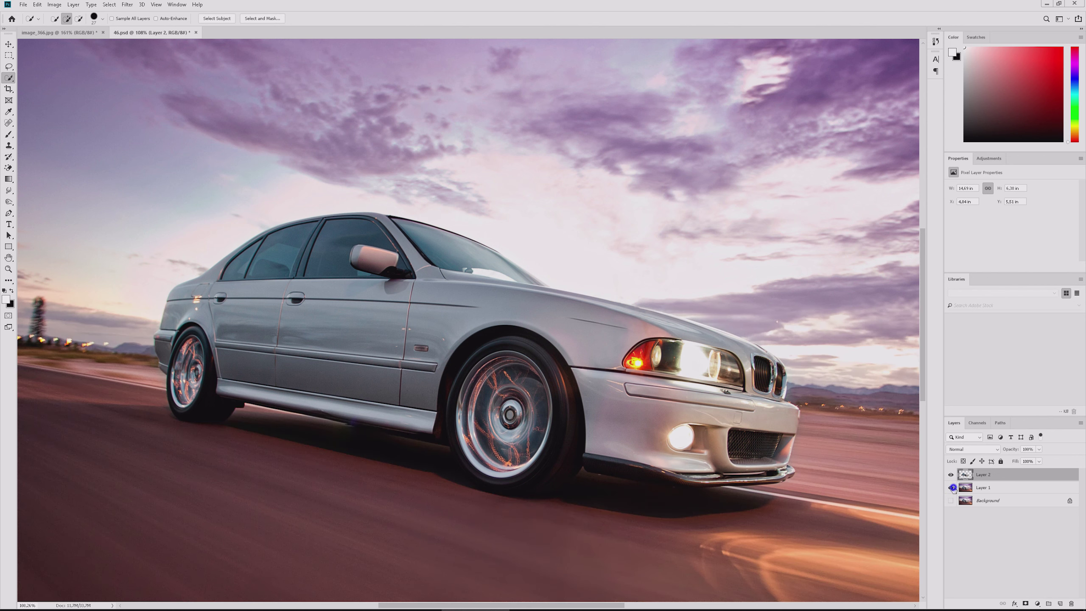
{"action": "left_click", "coordinate": [953, 488]}
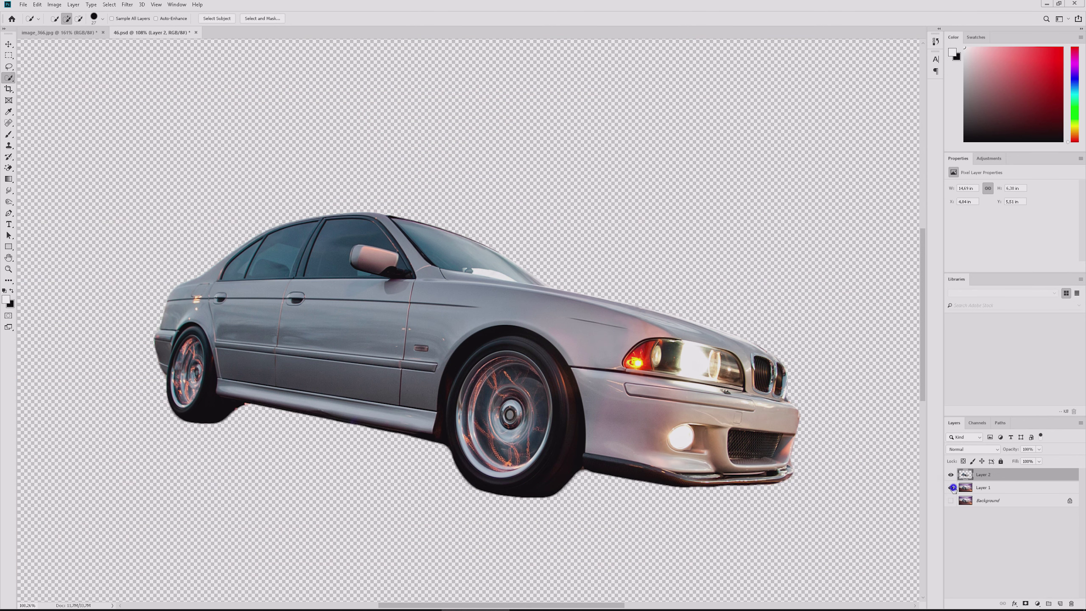
{"action": "left_click", "coordinate": [952, 488]}
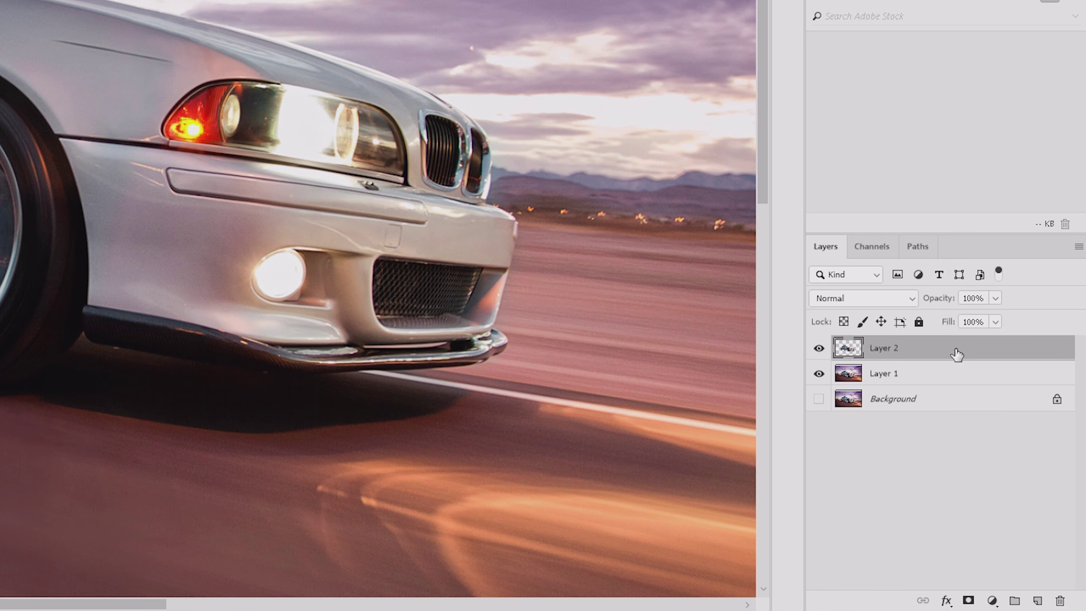
Step: Enable a Stroke layer style on Layer 2 with its colour set to white (ffffff)
{"action": "double_click", "coordinate": [956, 350]}
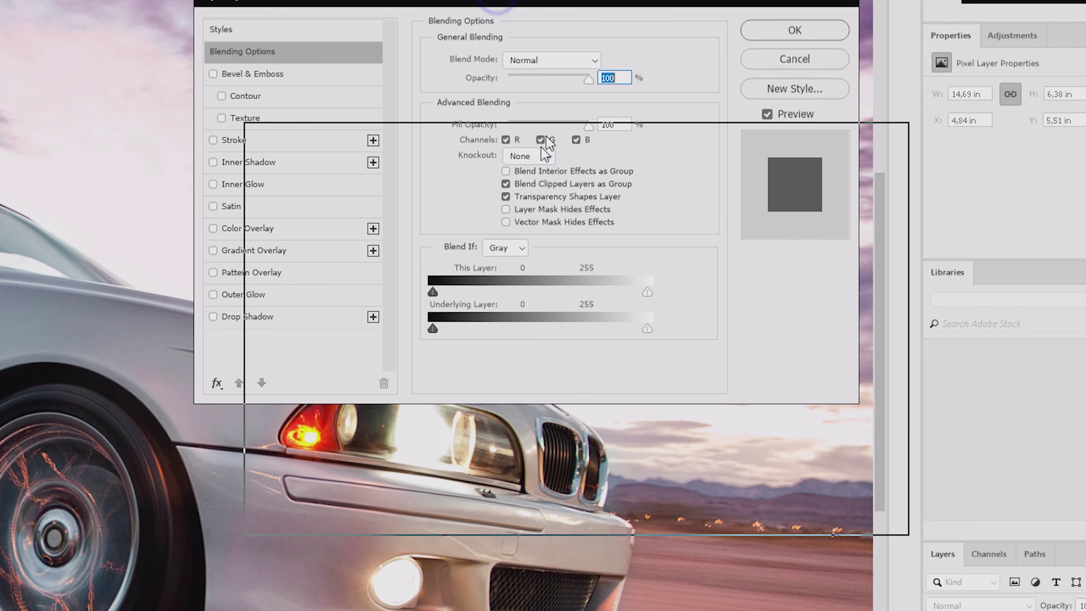
{"action": "left_click_drag", "start_coordinate": [493, 2], "coordinate": [539, 154]}
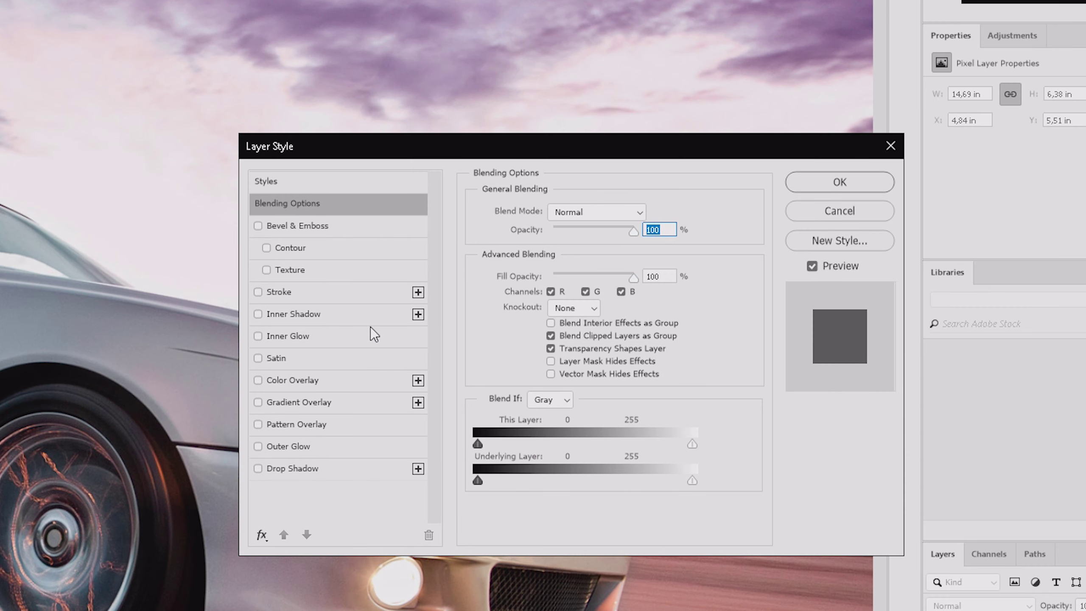
{"action": "left_click", "coordinate": [295, 300]}
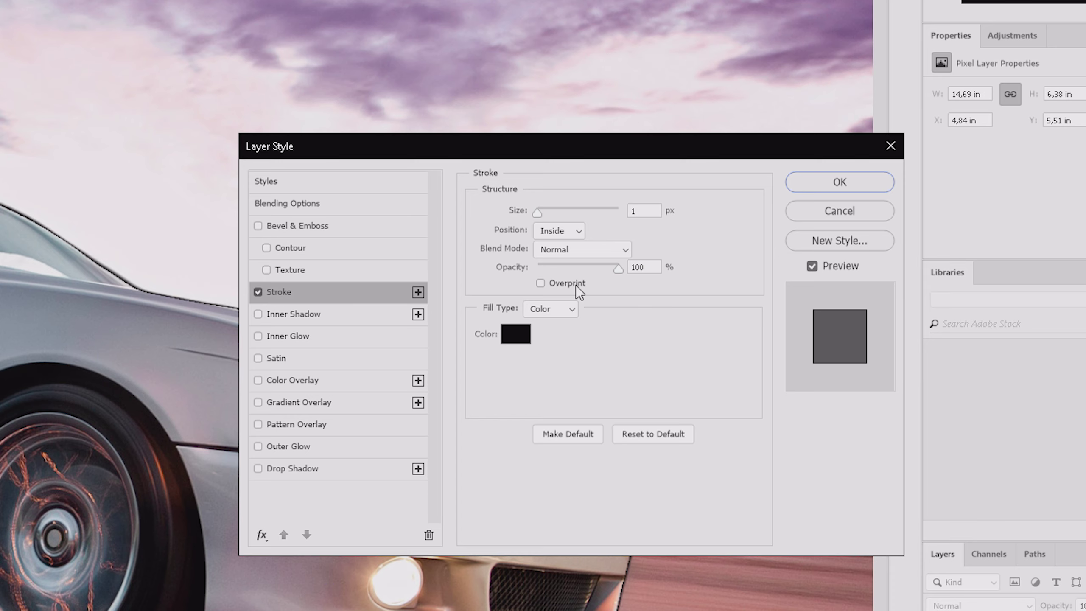
{"action": "left_click", "coordinate": [518, 338]}
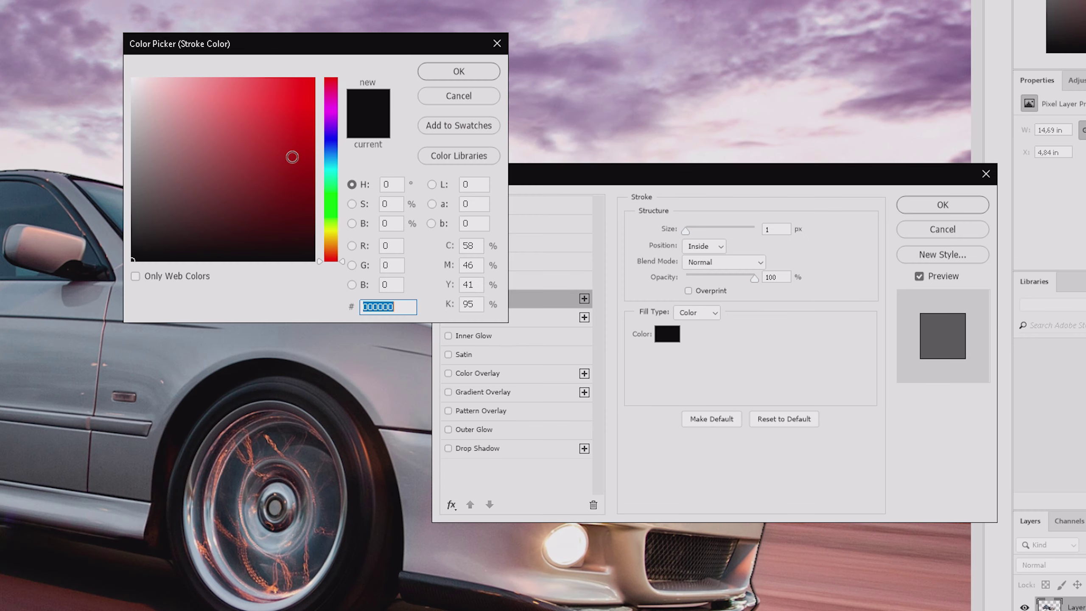
{"action": "type", "text": "ffffff"}
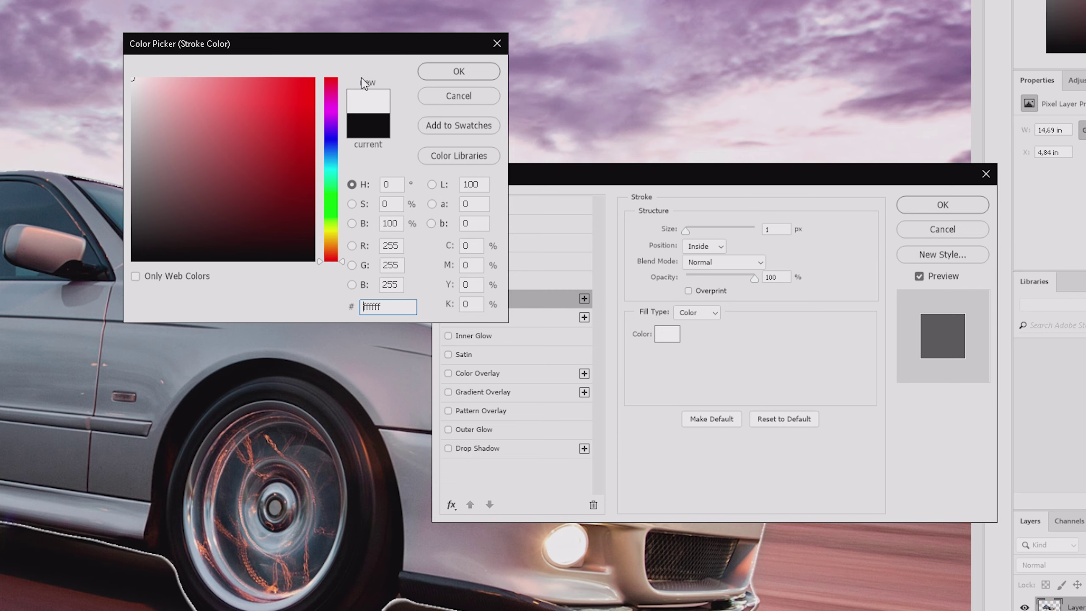
{"action": "left_click", "coordinate": [452, 69]}
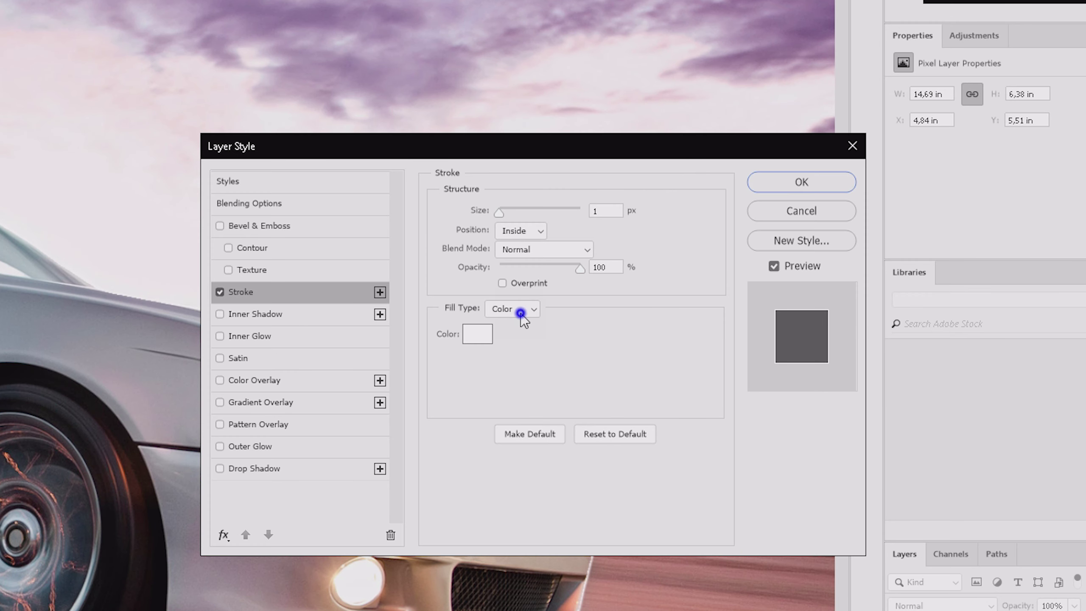
{"action": "left_click", "coordinate": [520, 313]}
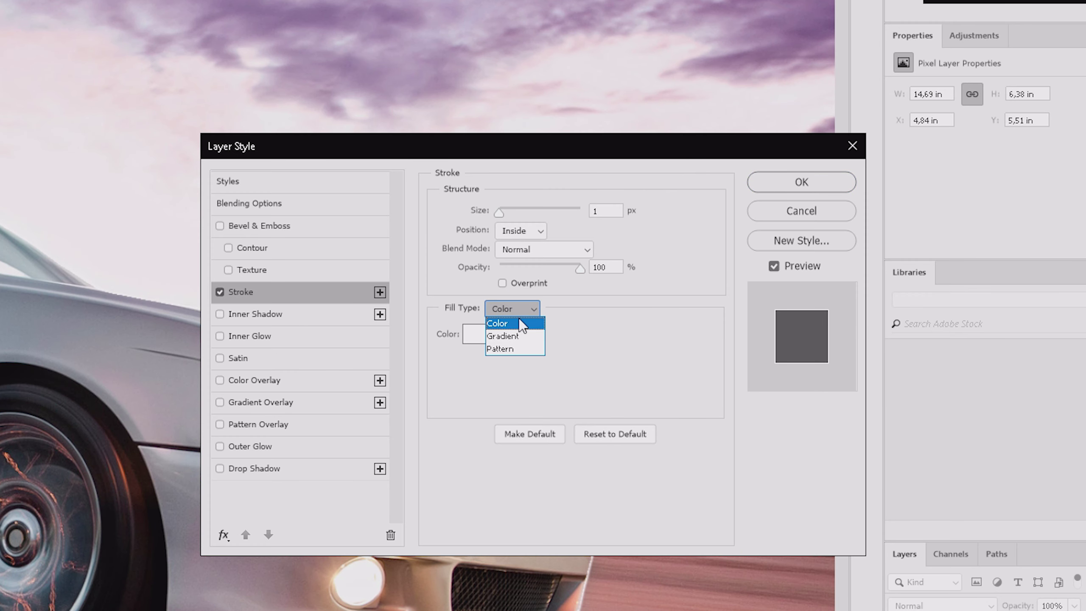
{"action": "left_click", "coordinate": [520, 337]}
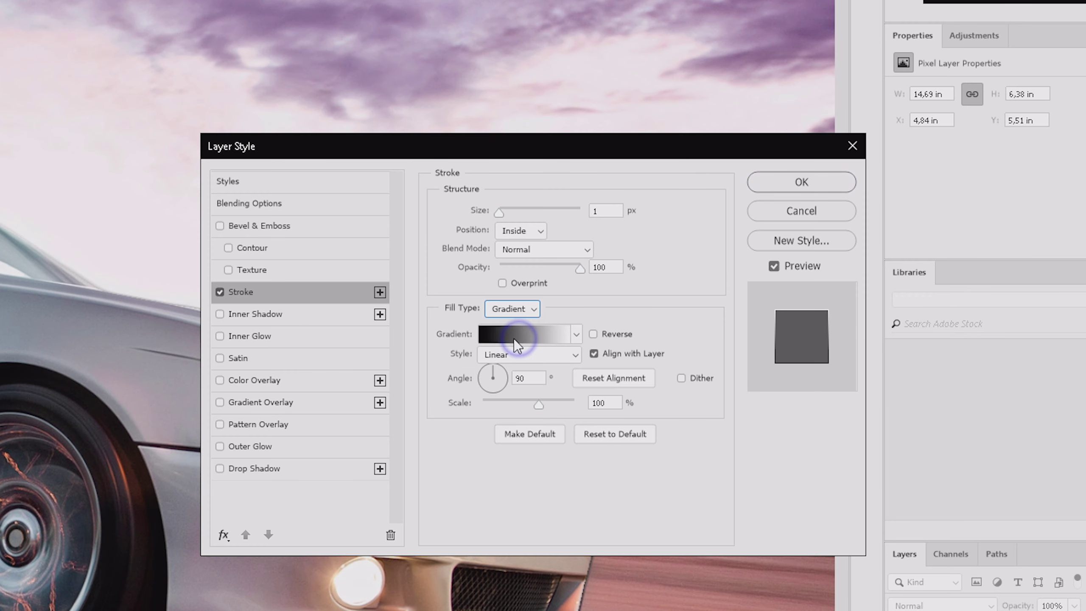
{"action": "left_click", "coordinate": [575, 334]}
{"action": "left_click", "coordinate": [578, 368]}
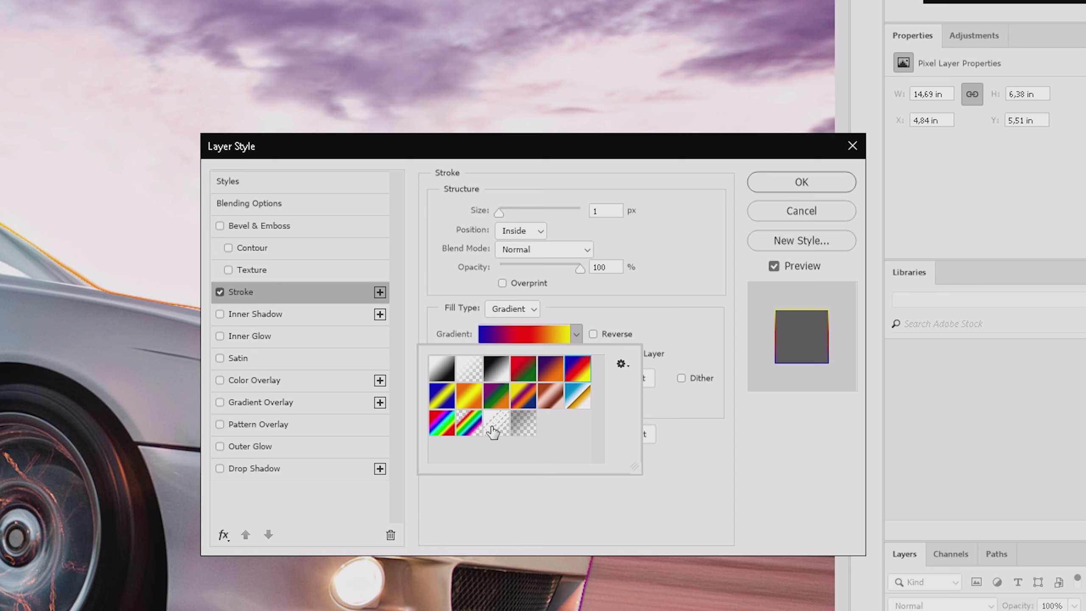
{"action": "left_click", "coordinate": [536, 310]}
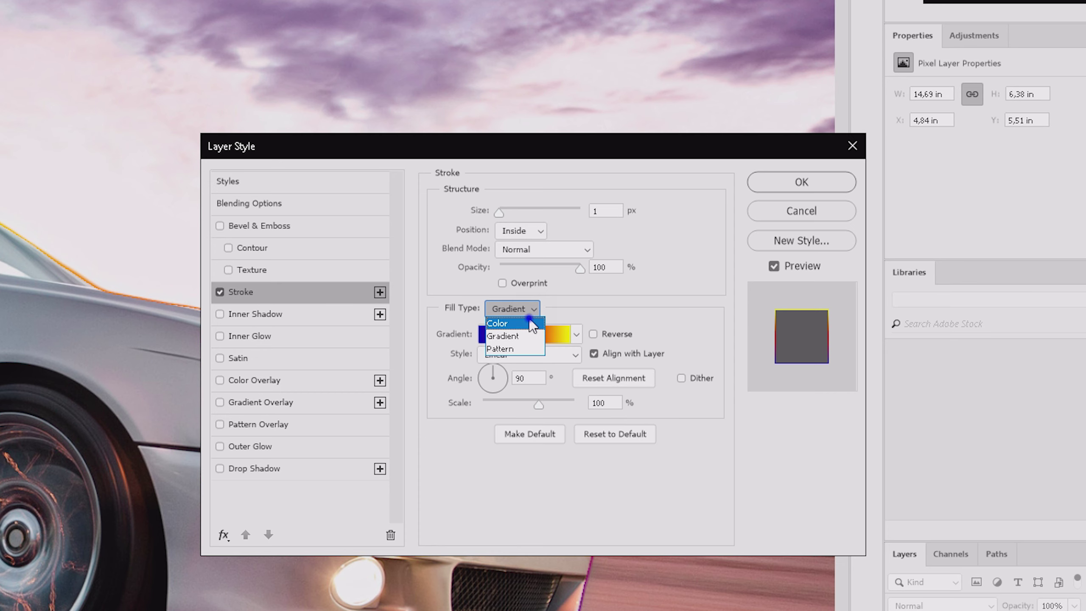
{"action": "left_click", "coordinate": [524, 323]}
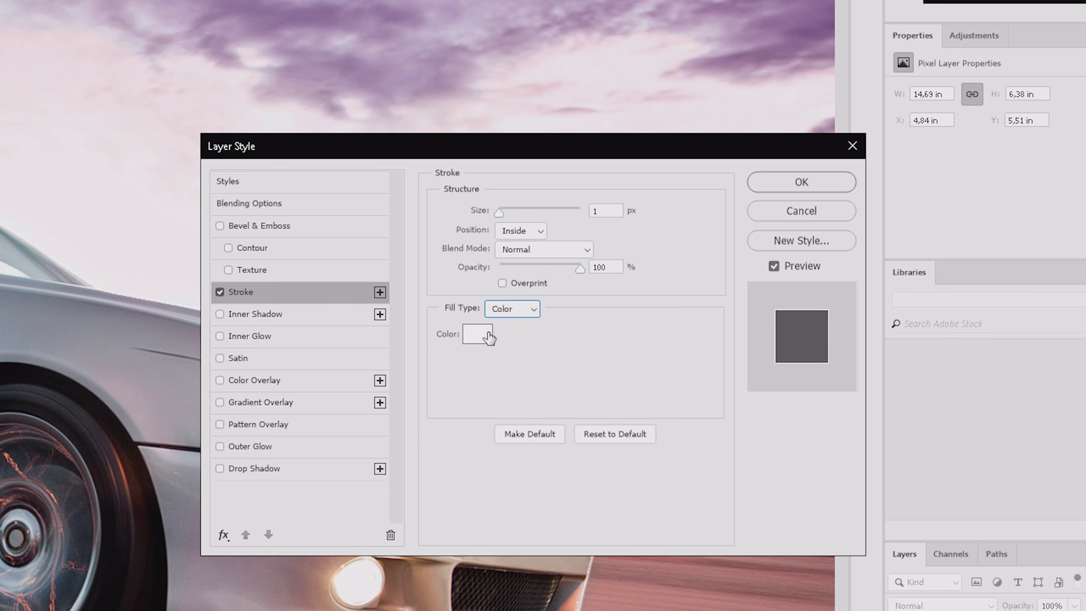
{"action": "left_click", "coordinate": [530, 282]}
{"action": "left_click", "coordinate": [576, 268]}
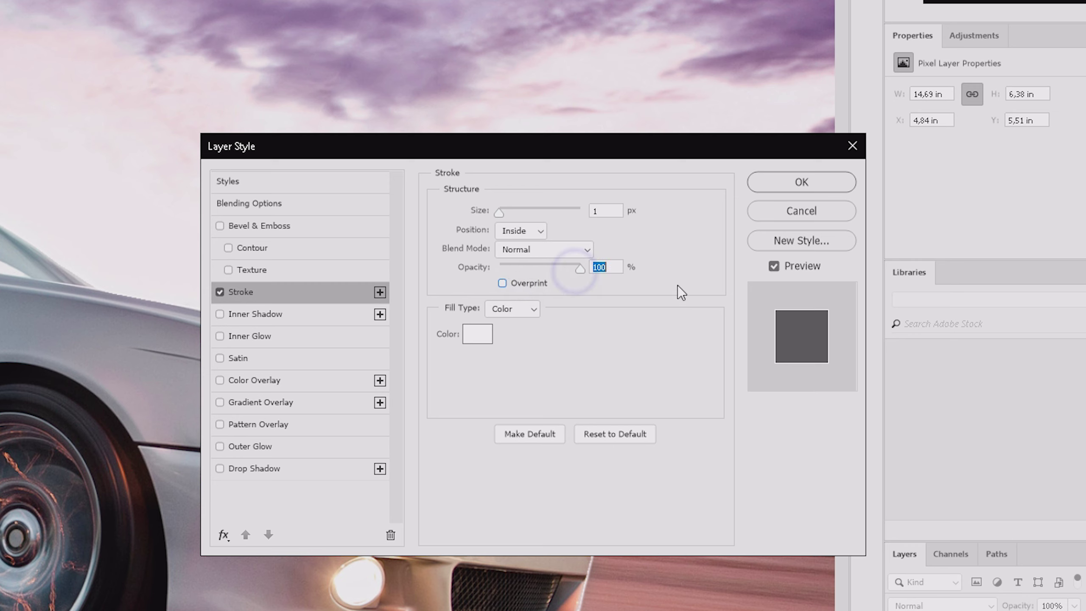
{"action": "left_click", "coordinate": [558, 248]}
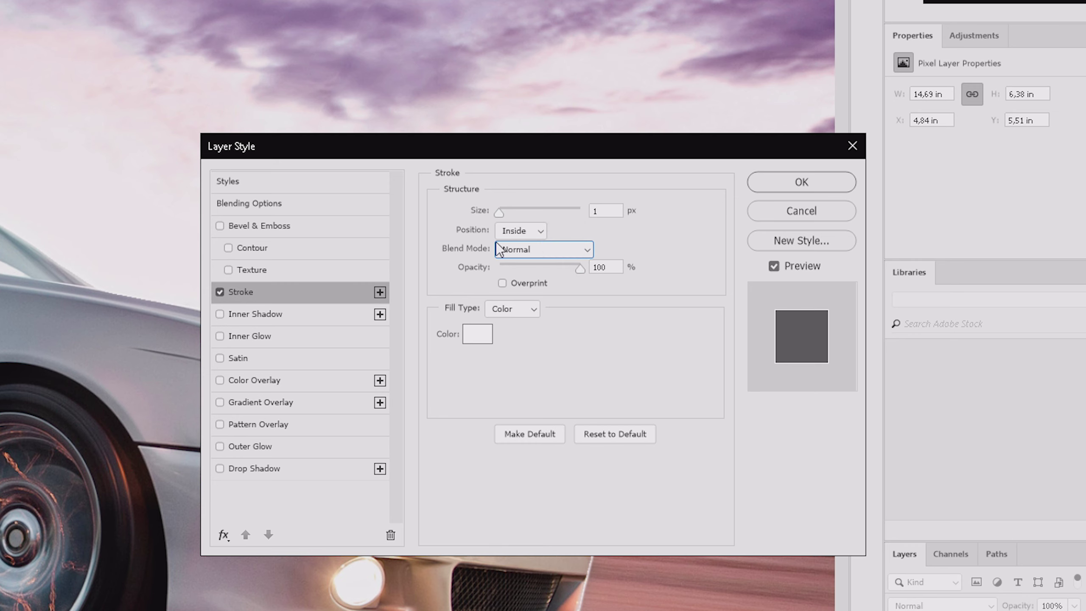
Step: Set the stroke to Outside position at 18 px size and apply the Layer Style
{"action": "left_click", "coordinate": [520, 231]}
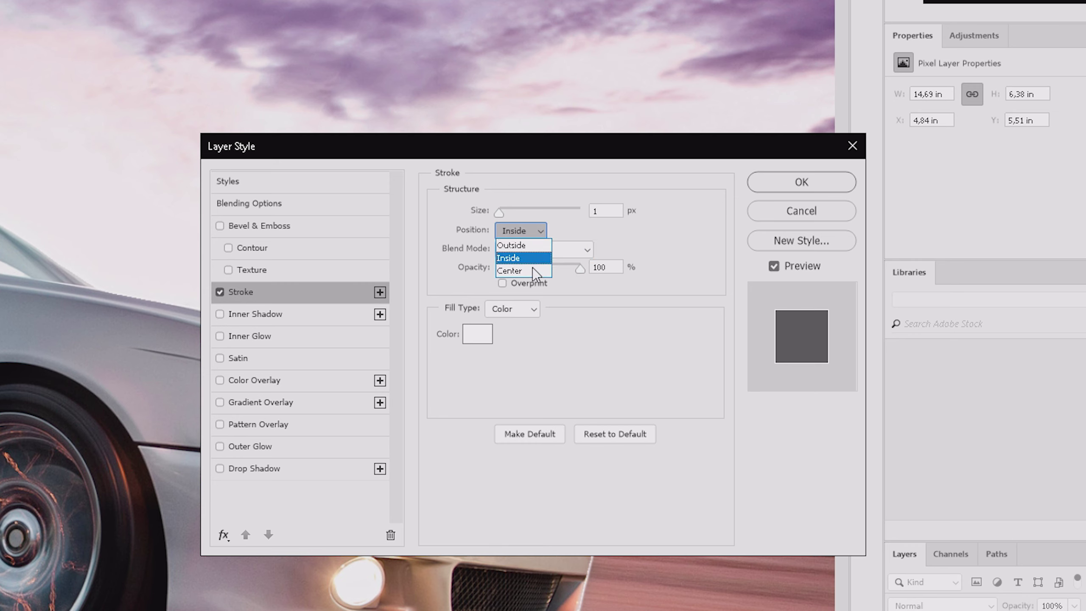
{"action": "left_click", "coordinate": [536, 245]}
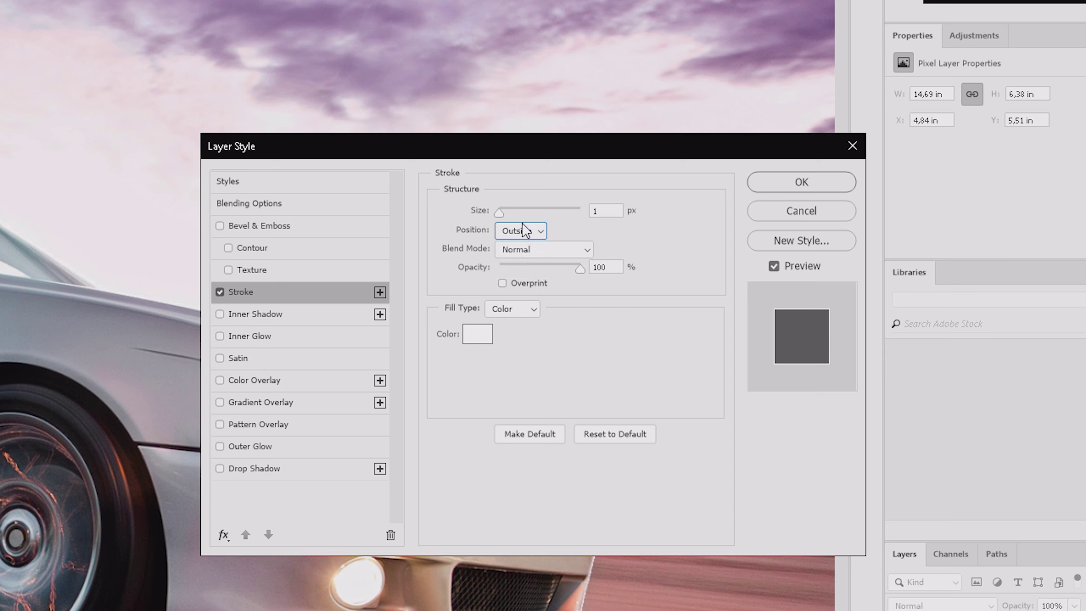
{"action": "left_click_drag", "start_coordinate": [503, 211], "coordinate": [509, 211]}
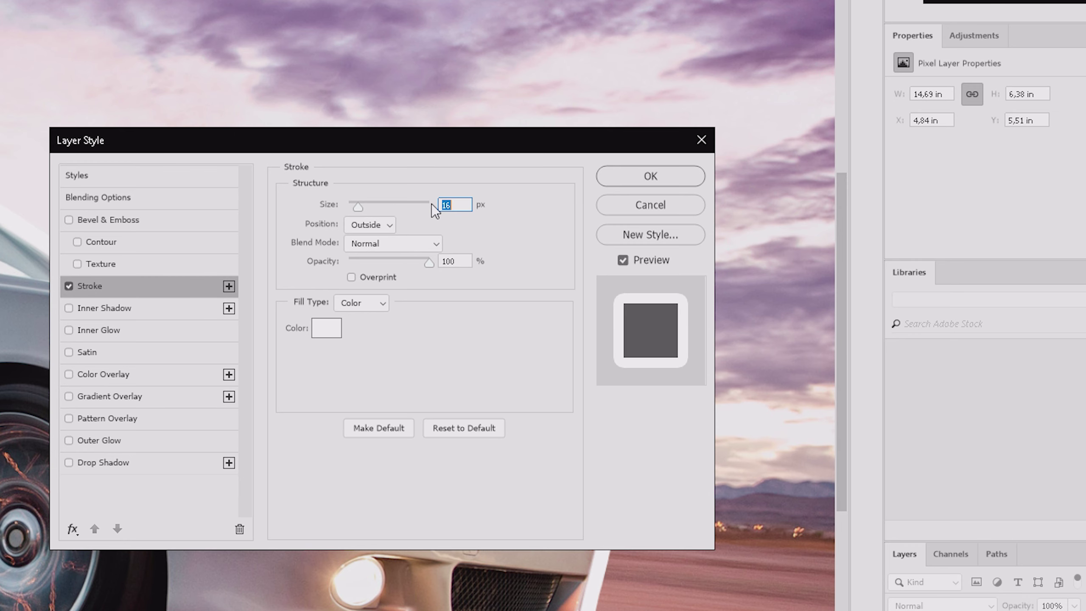
{"action": "left_click", "coordinate": [678, 177]}
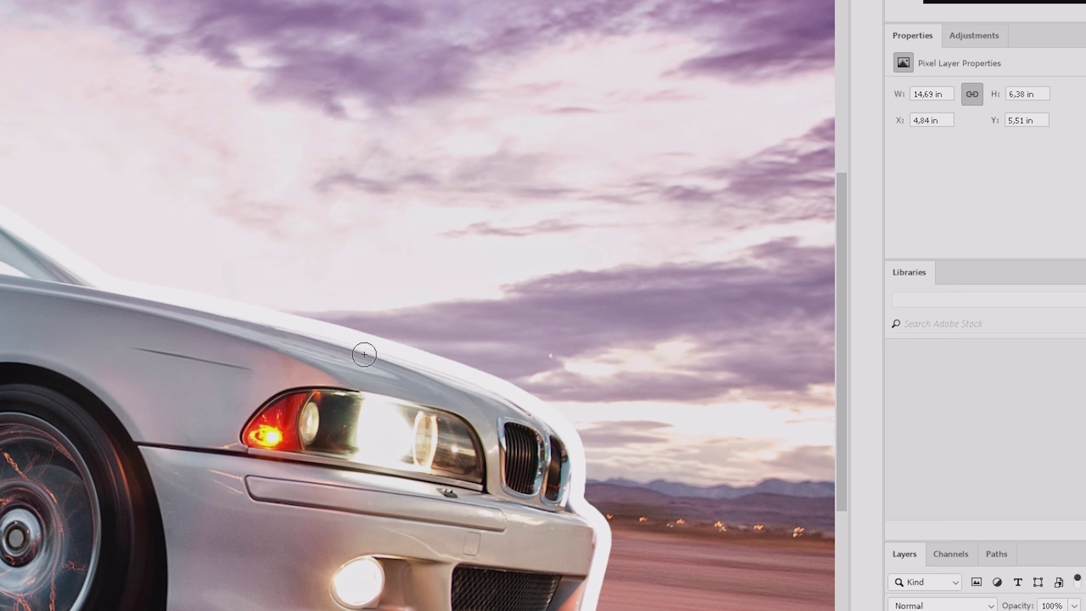
{"action": "scroll", "coordinate": [364, 355], "scroll_direction": "down", "scroll_amount": 3}
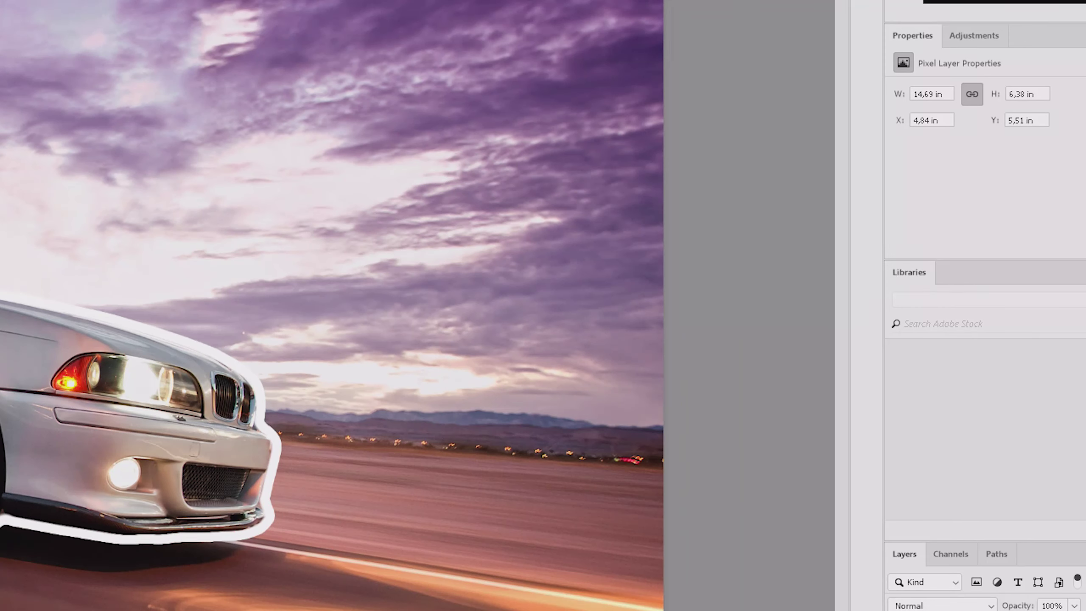
{"action": "scroll", "coordinate": [364, 354], "scroll_direction": "up", "scroll_amount": 2}
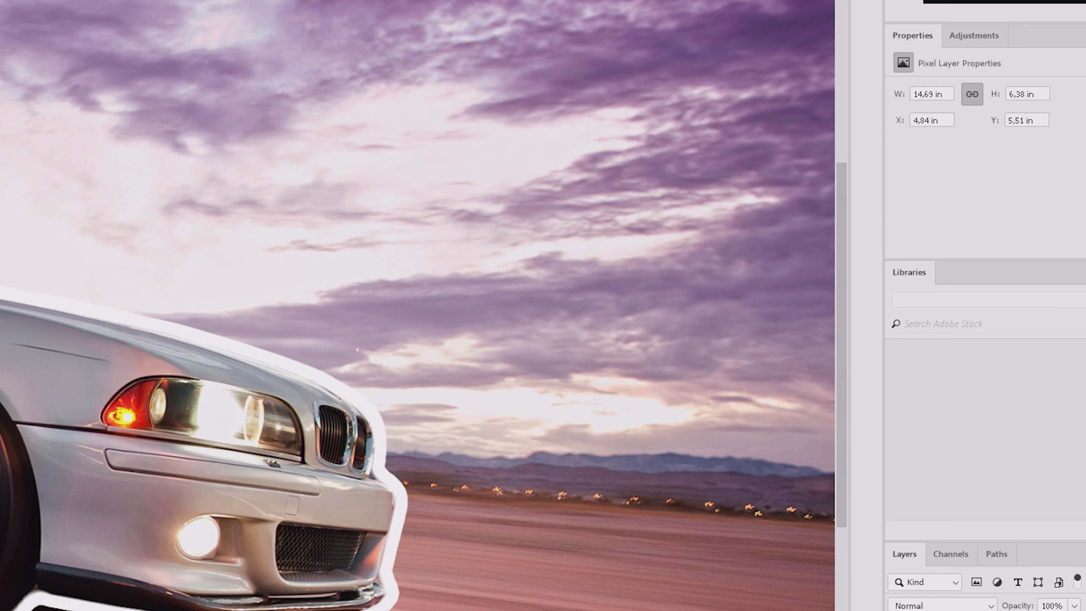
{"action": "key", "text": "ctrl+z"}
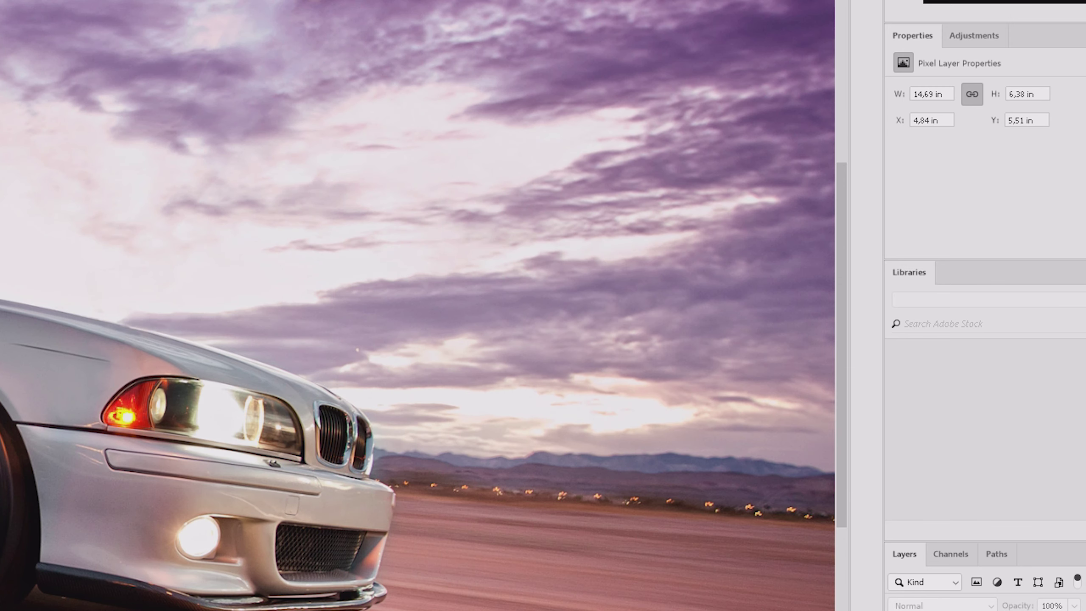
{"action": "key", "text": "ctrl+z"}
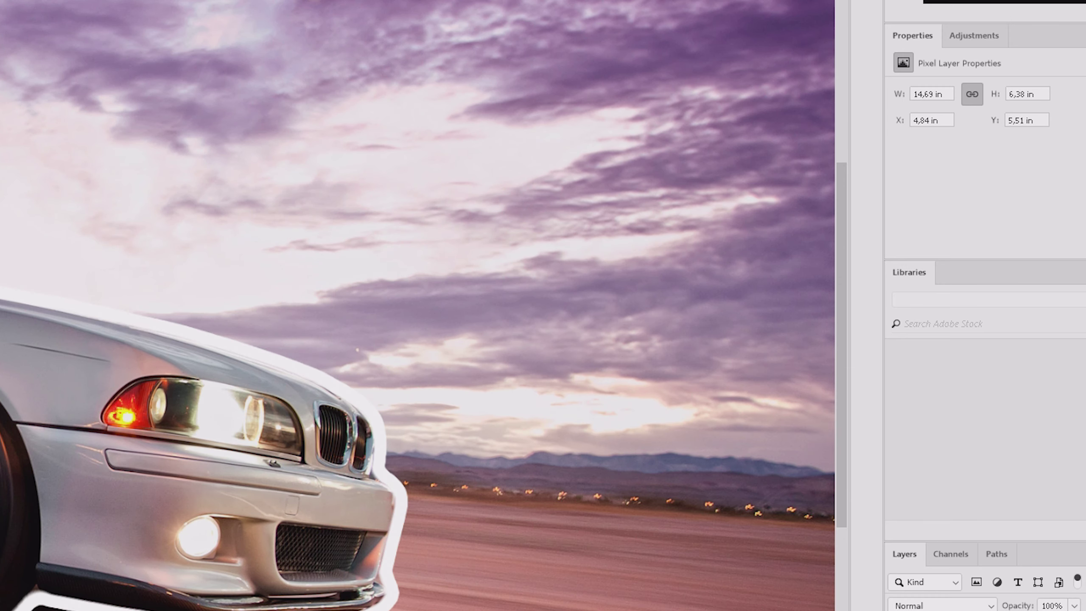
{"action": "key", "text": "ctrl+z"}
{"action": "key", "text": "ctrl+z"}
{"action": "key", "text": "ctrl+z"}
{"action": "key", "text": "ctrl+z"}
{"action": "key", "text": "ctrl+z"}
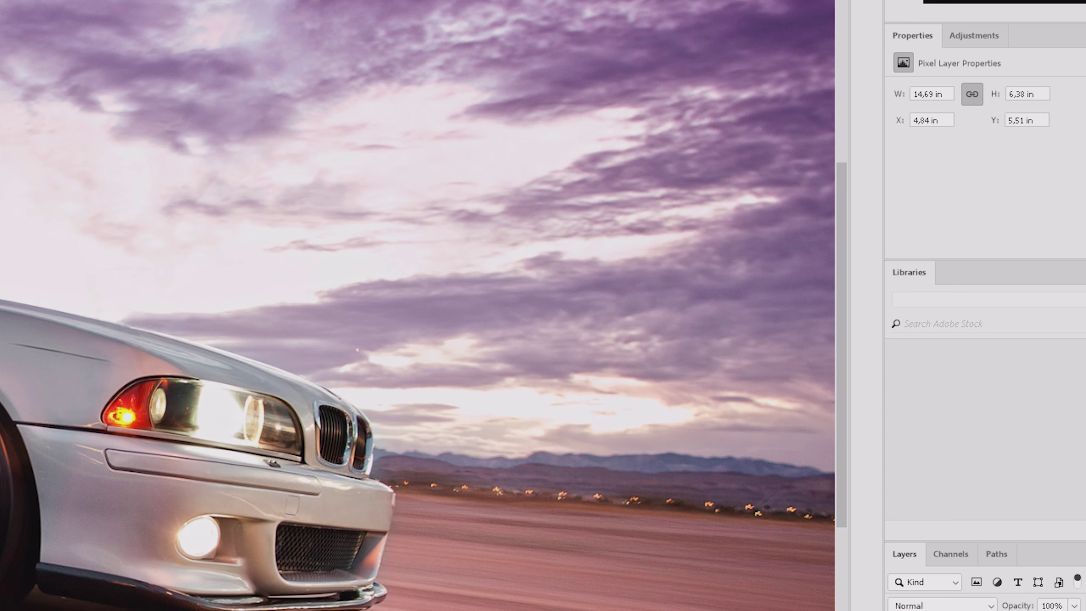
{"action": "key", "text": "ctrl+z"}
{"action": "key", "text": "ctrl+z"}
{"action": "key", "text": "ctrl+z"}
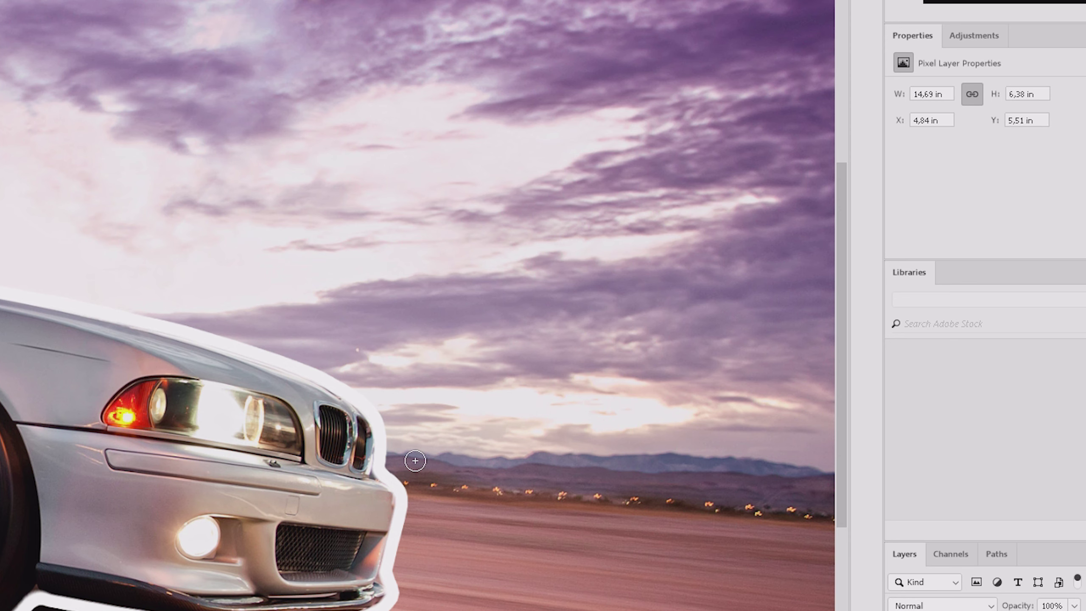